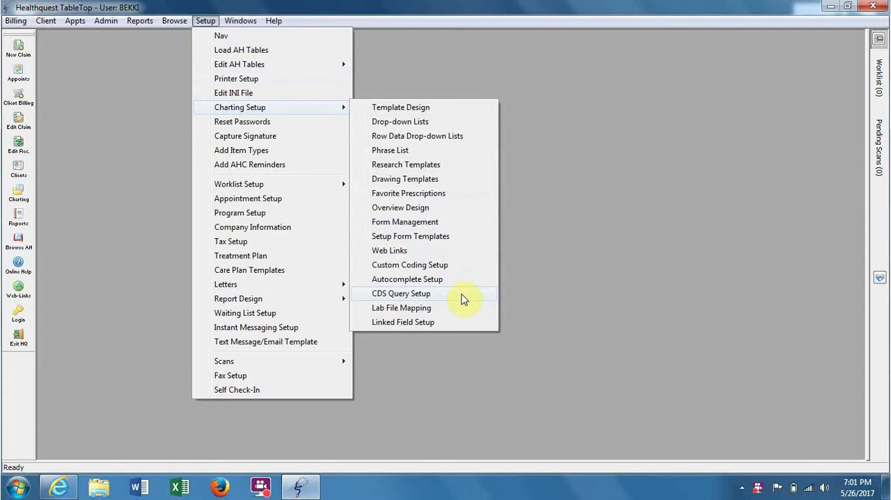
Open the CDS query setup and create a new query described as "*Hypertension - No visit in 12 months"
left_click(460, 296)
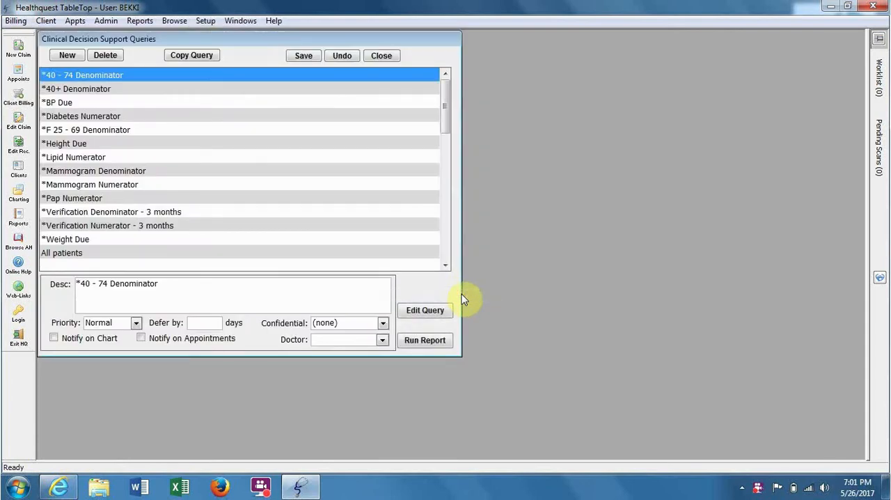
left_click(63, 56)
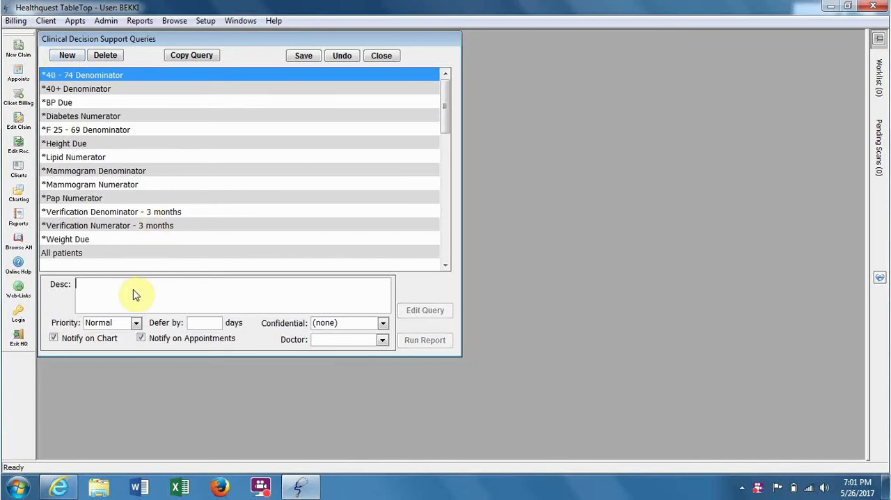
type("*Hypertension")
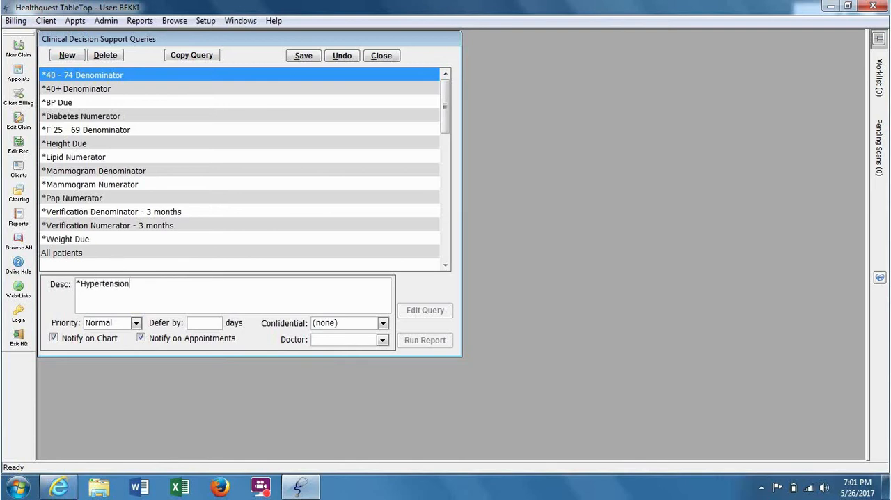
type(" - No visit in 12 months")
Turn off the appointment and chart notifications for the new hypertension query and save it
left_click(141, 338)
left_click(54, 338)
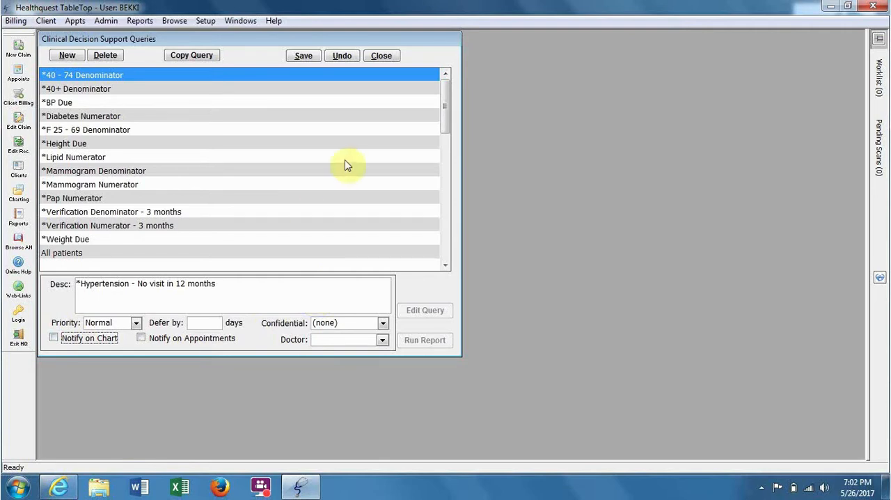
left_click(296, 57)
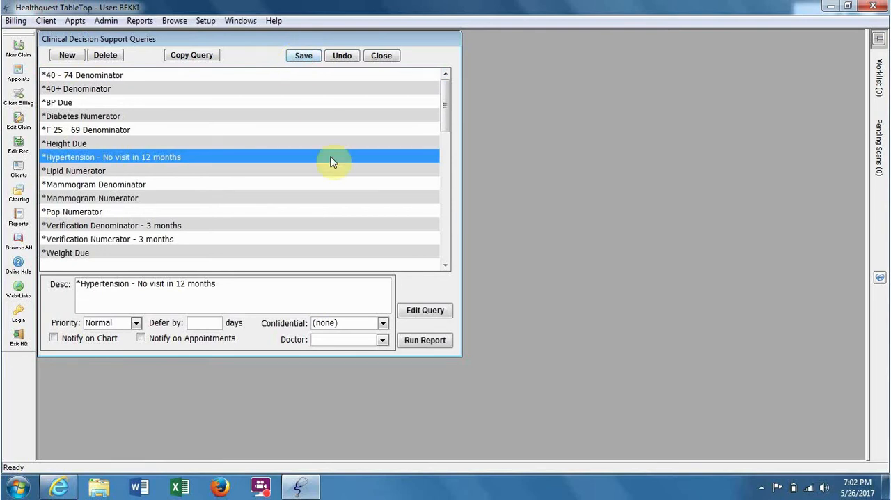
Edit the hypertension query and add a Clients line with client type Valid Alberta Patient
left_click(410, 310)
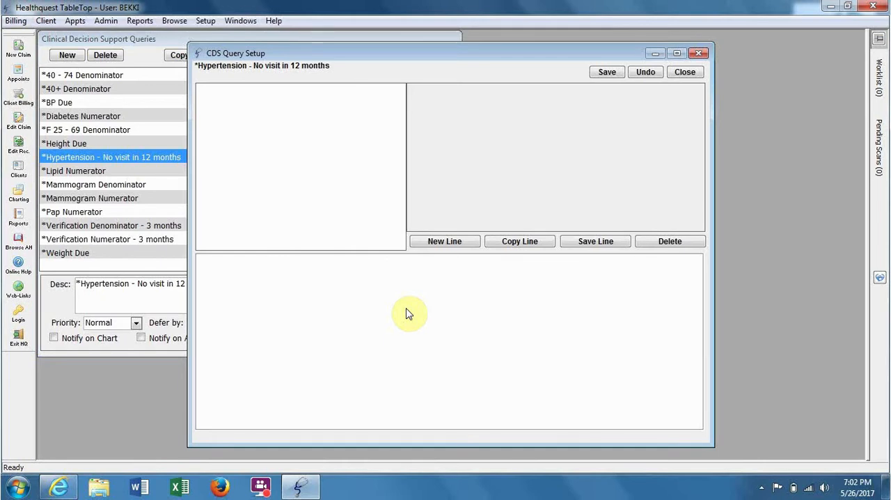
left_click(421, 241)
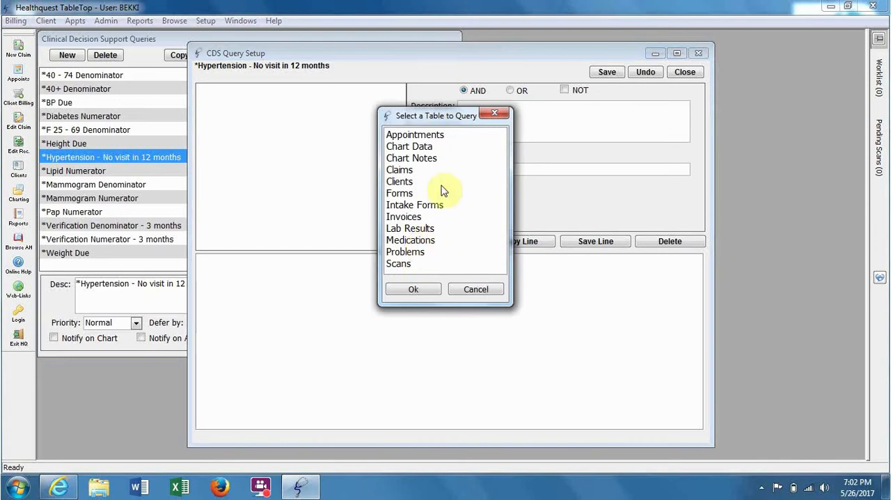
left_click(418, 183)
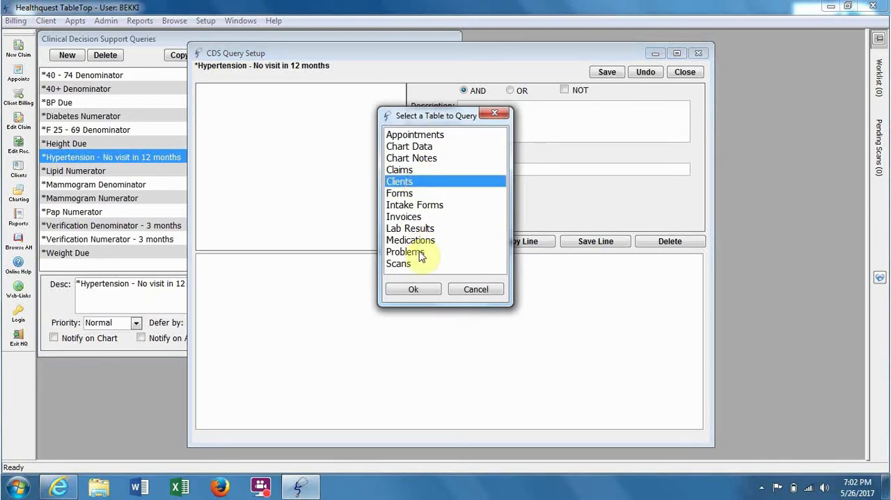
left_click(411, 289)
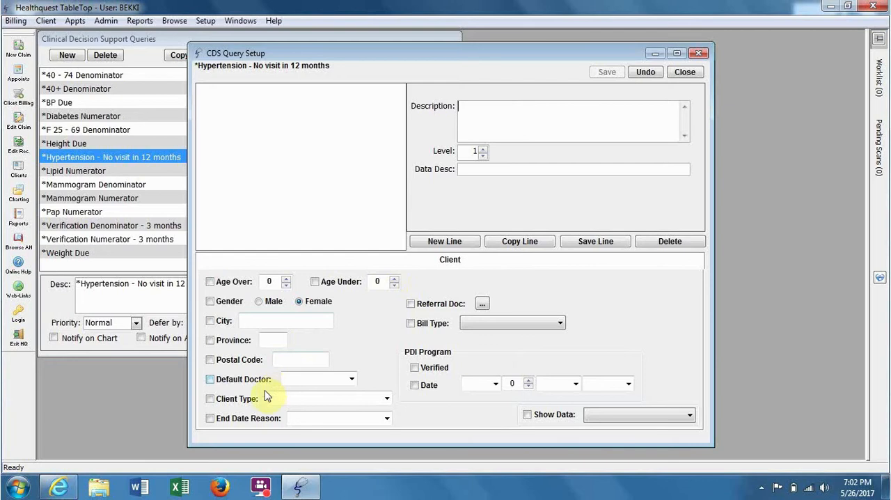
left_click(212, 399)
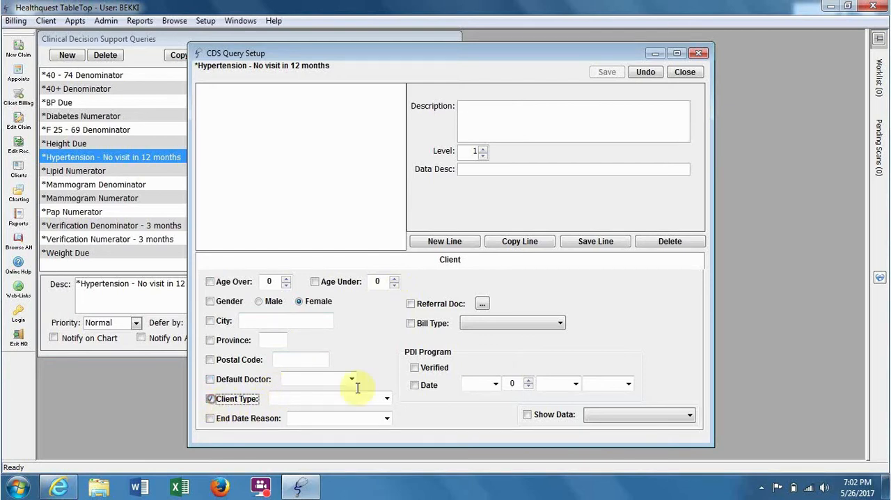
left_click(383, 400)
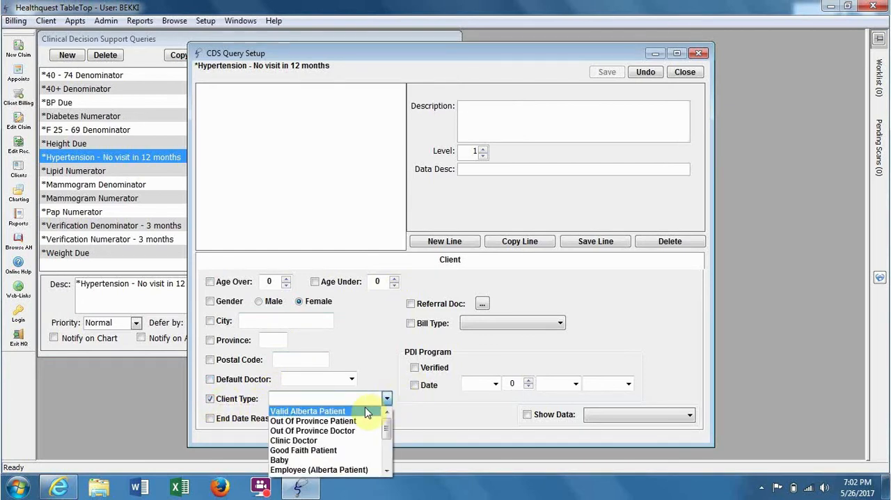
left_click(363, 414)
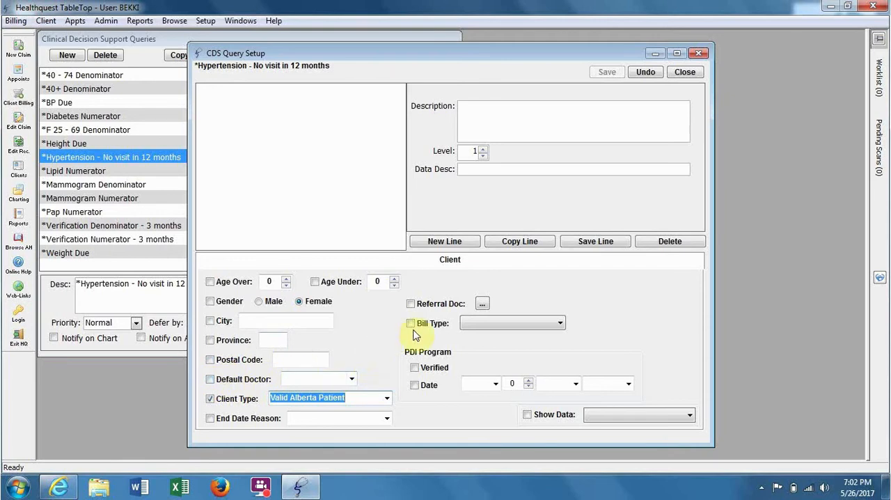
left_click(572, 244)
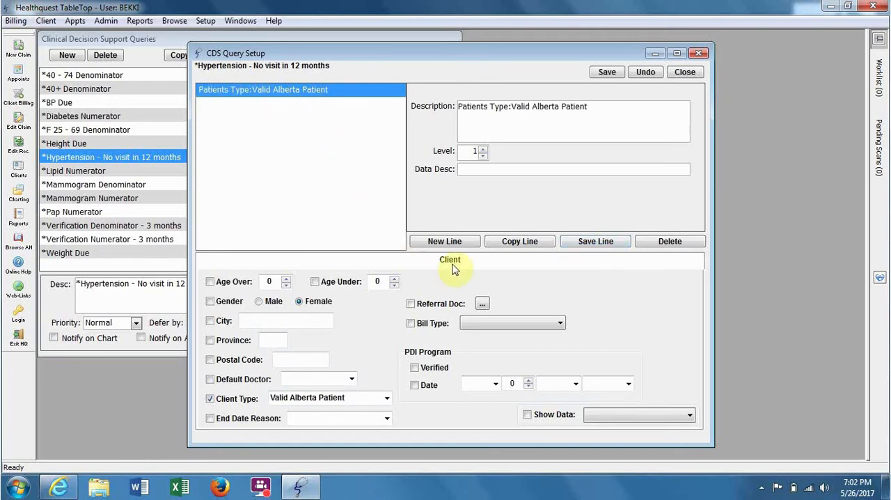
Add an AND line from the Problems table with diagnostic code 401
left_click(420, 242)
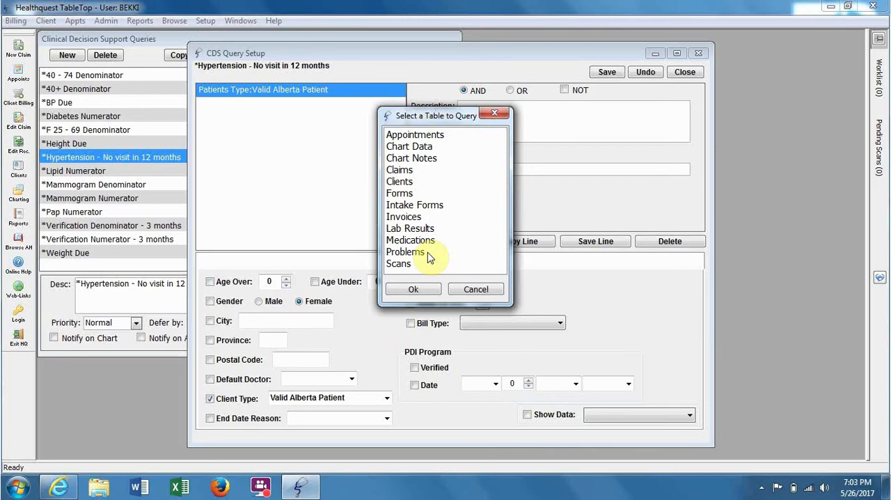
left_click(426, 252)
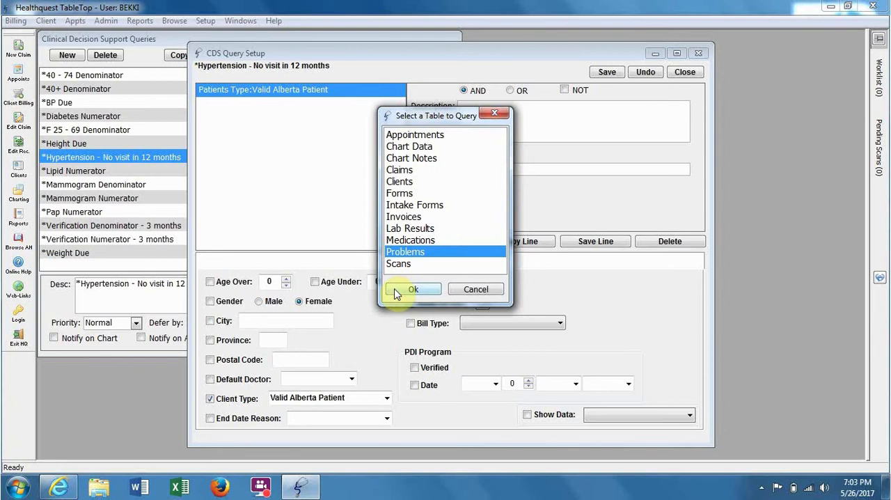
left_click(413, 289)
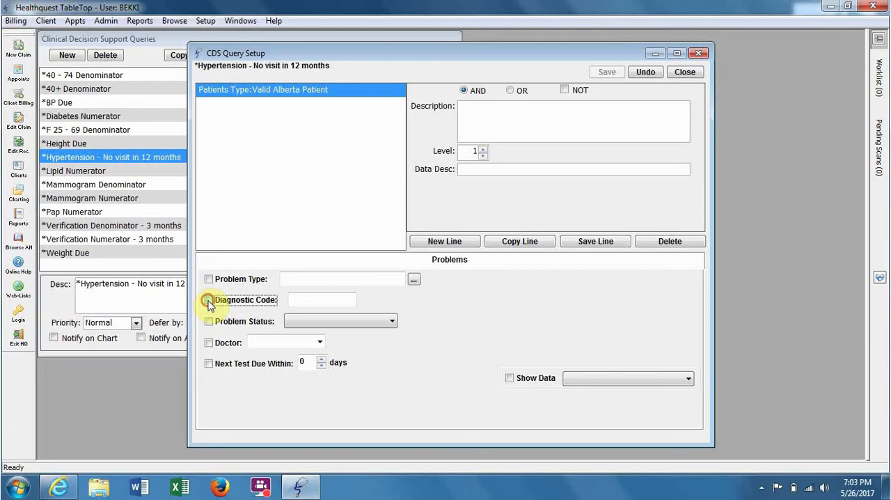
left_click(209, 300)
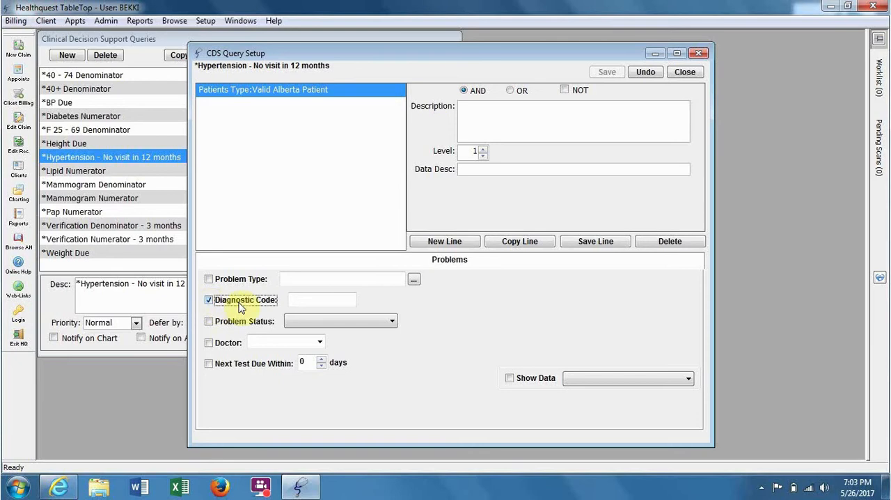
left_click(297, 300)
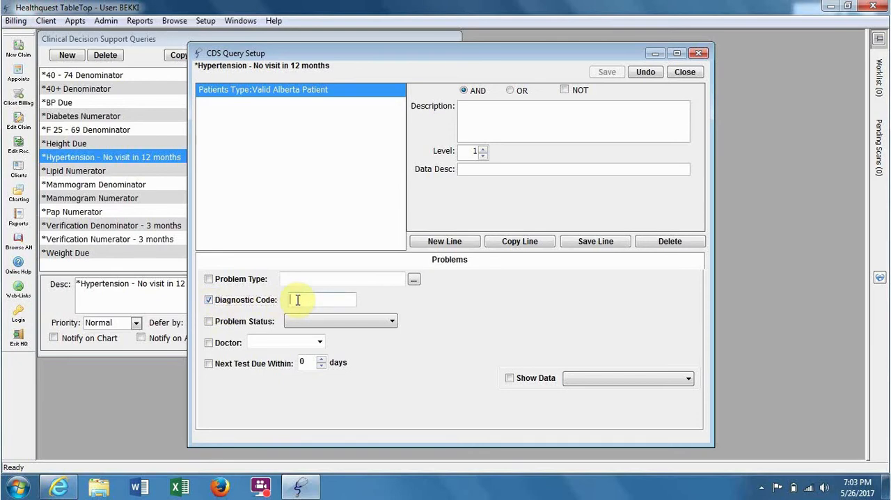
type("401")
left_click(568, 240)
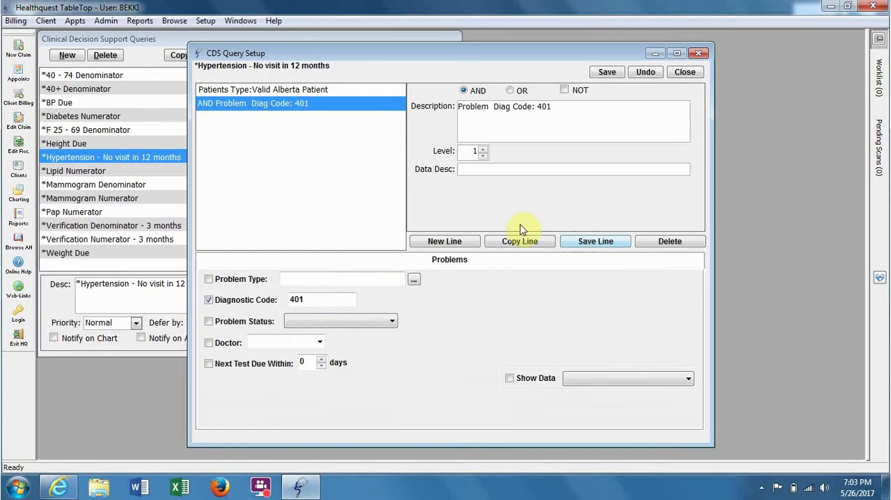
left_click(203, 103)
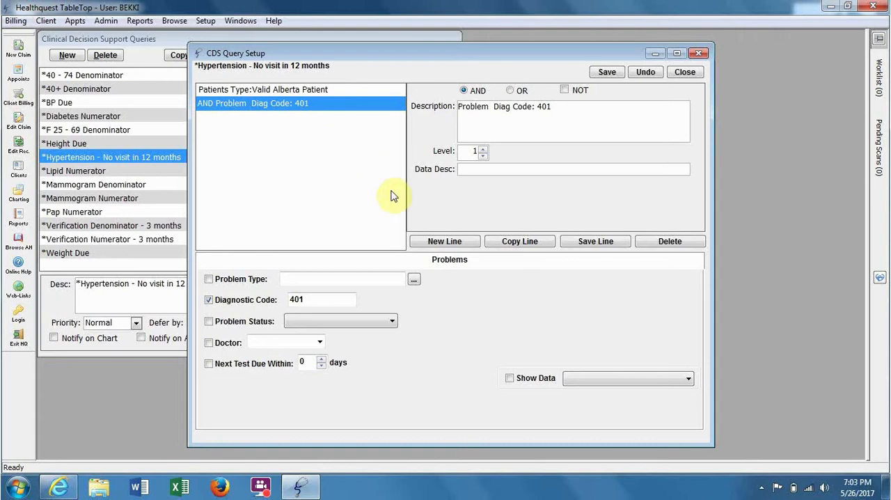
Add a second Problems line with problem type hypertension, joined to the diagnostic code line with OR
left_click(420, 244)
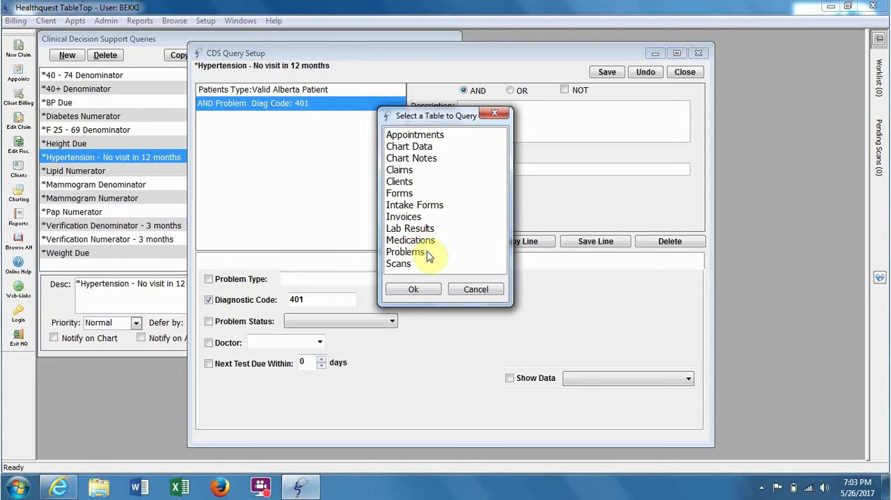
left_click(426, 253)
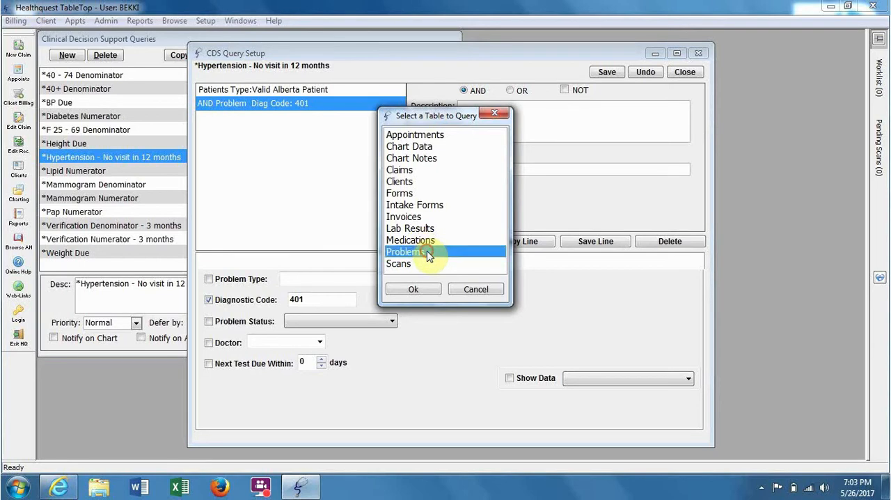
left_click(411, 290)
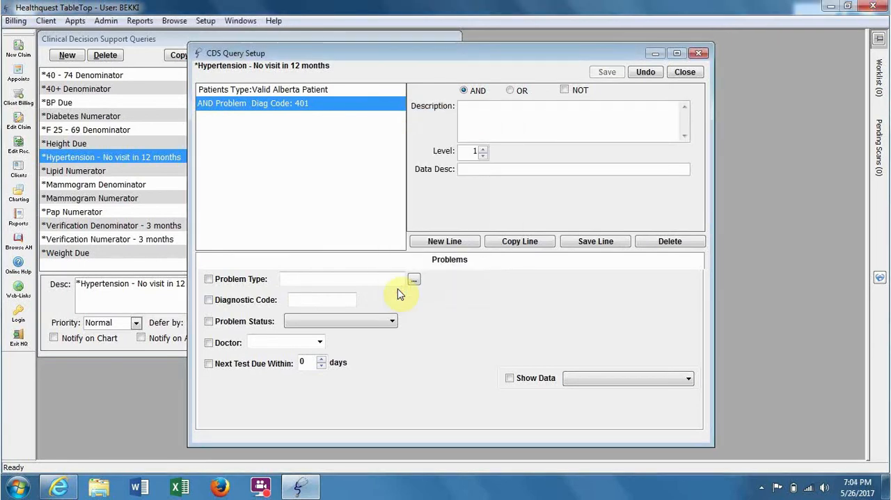
left_click(209, 280)
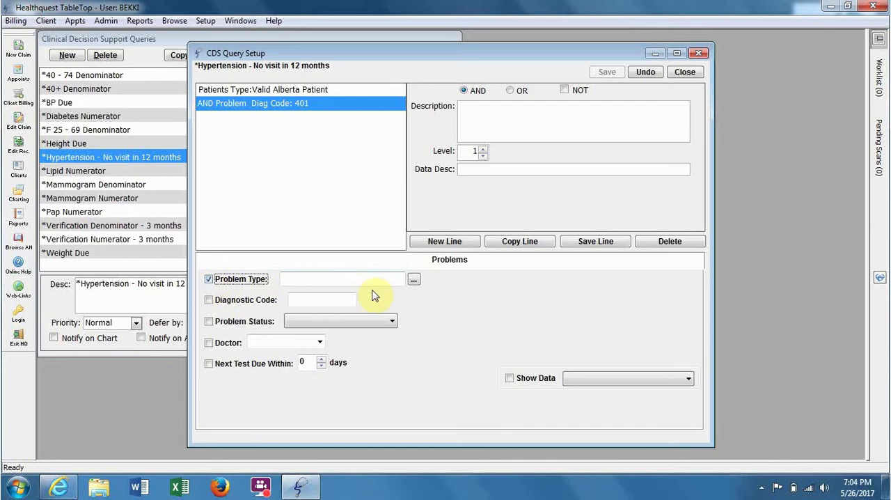
left_click(414, 281)
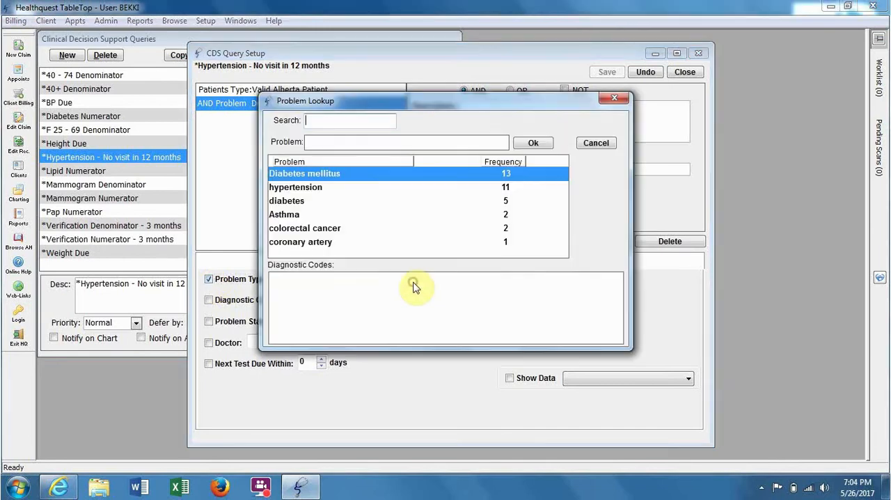
left_click(330, 195)
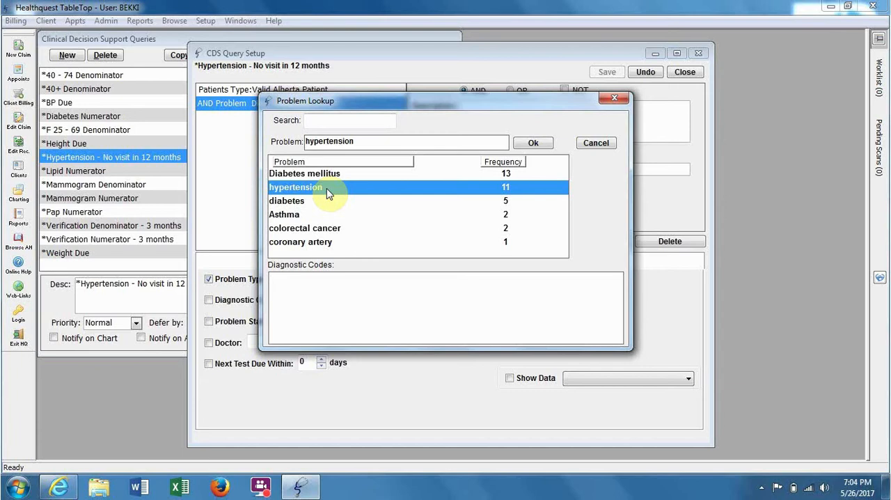
left_click(534, 144)
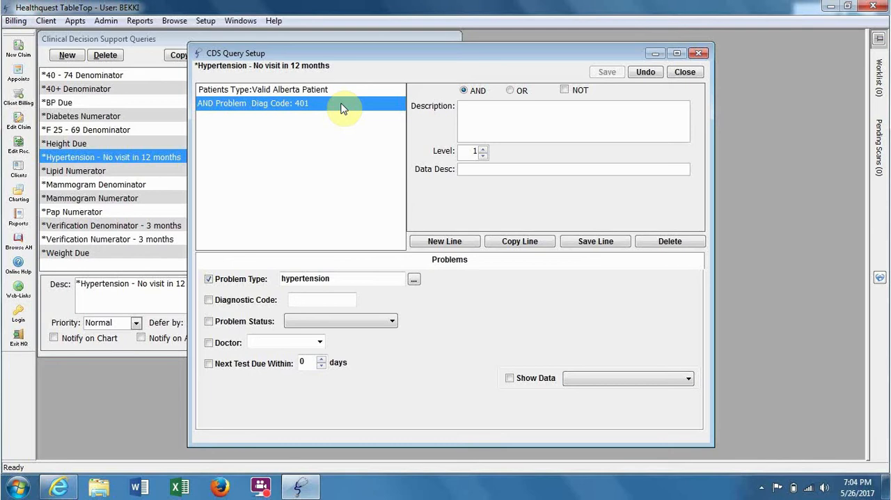
left_click(510, 91)
left_click(572, 246)
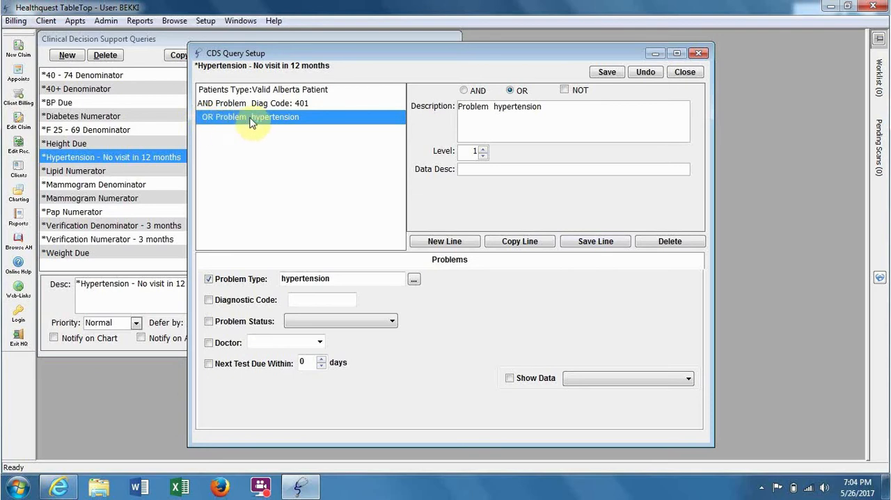
left_click(313, 108)
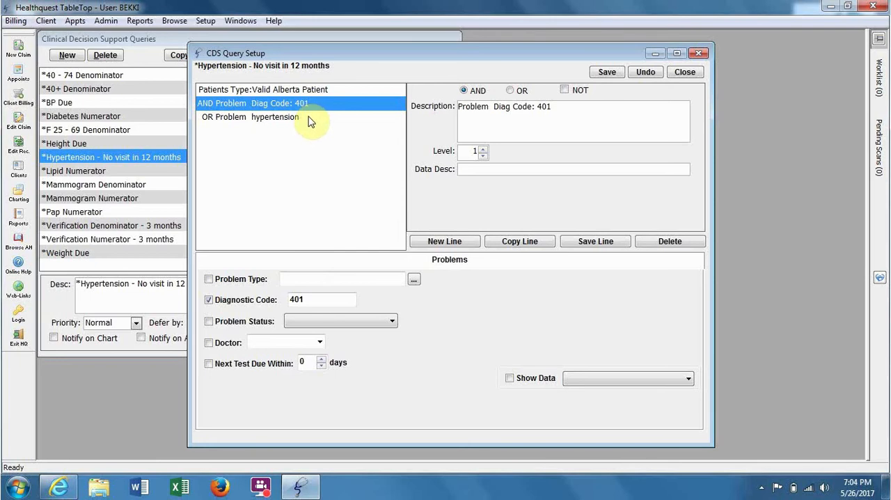
left_click(309, 119)
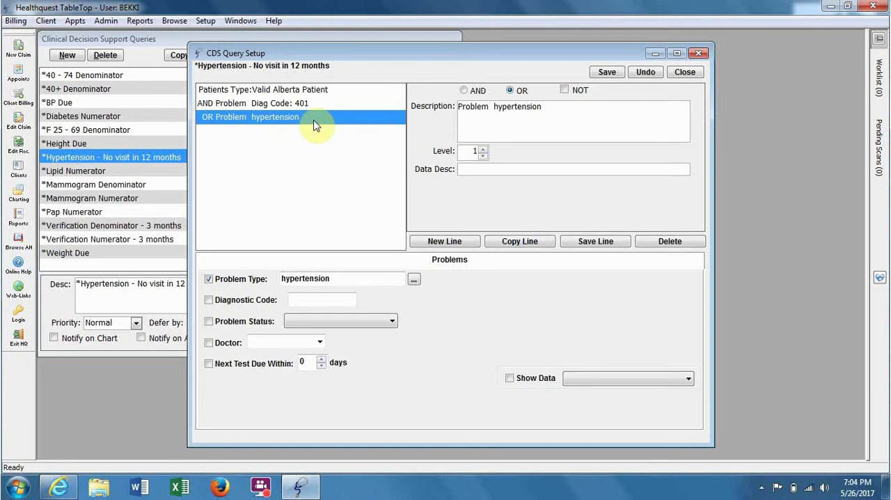
Add a Claims line with diagnostic code 401, joined with OR, and check the three hypertension lines
left_click(416, 245)
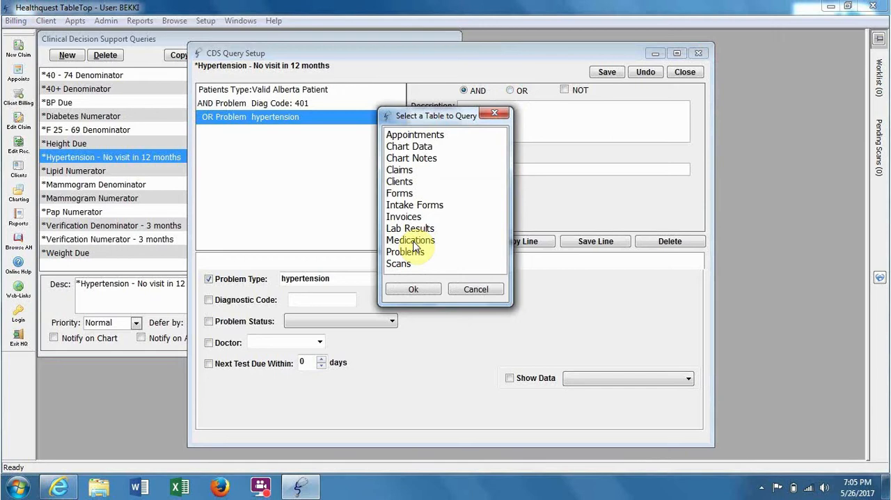
left_click(425, 170)
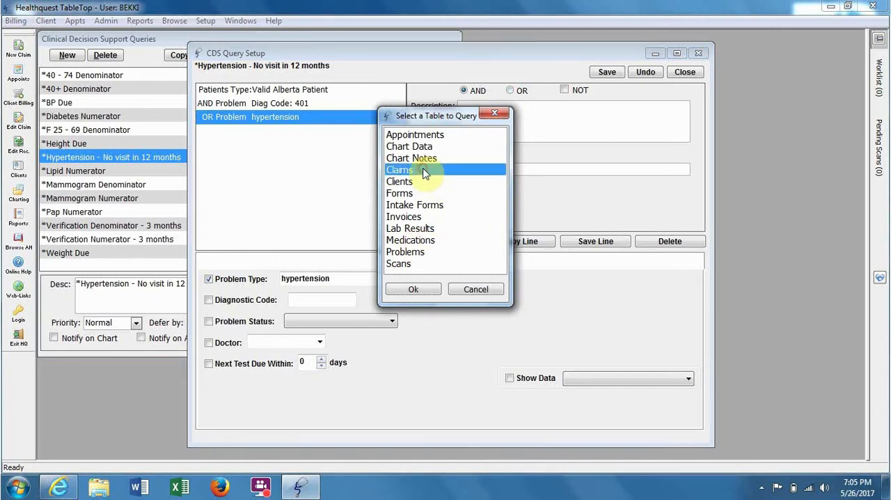
left_click(410, 288)
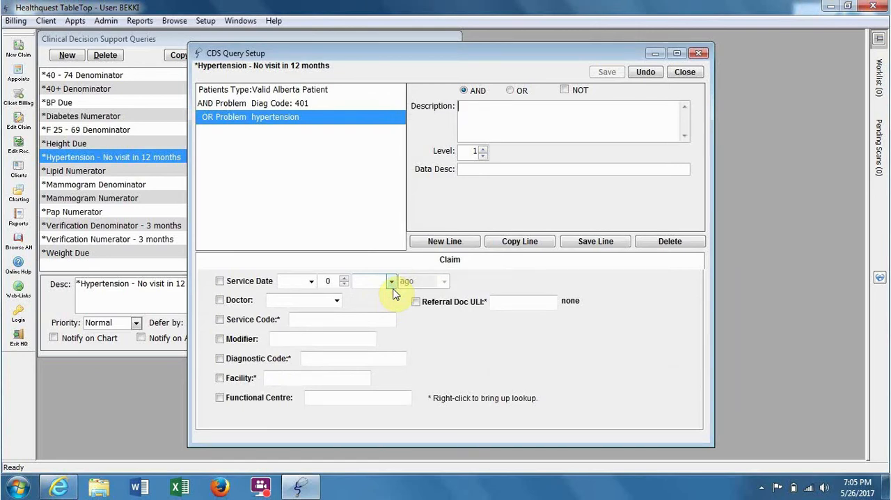
left_click(333, 360)
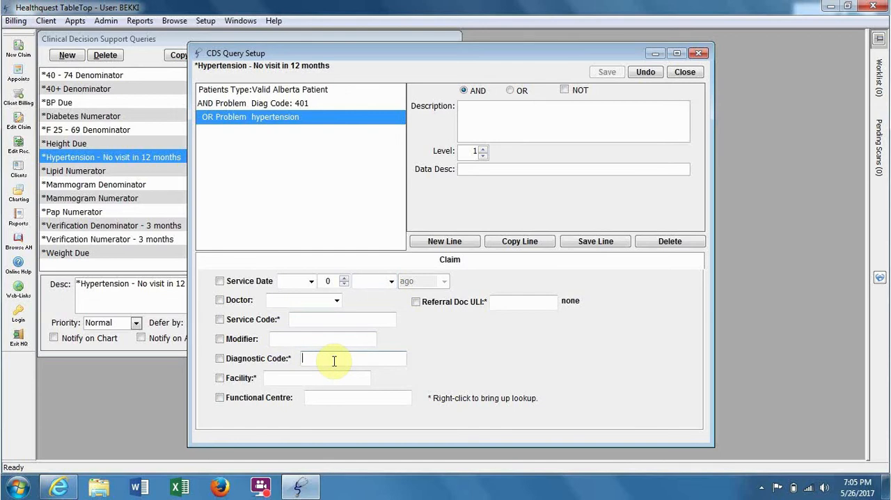
type("401")
left_click(221, 360)
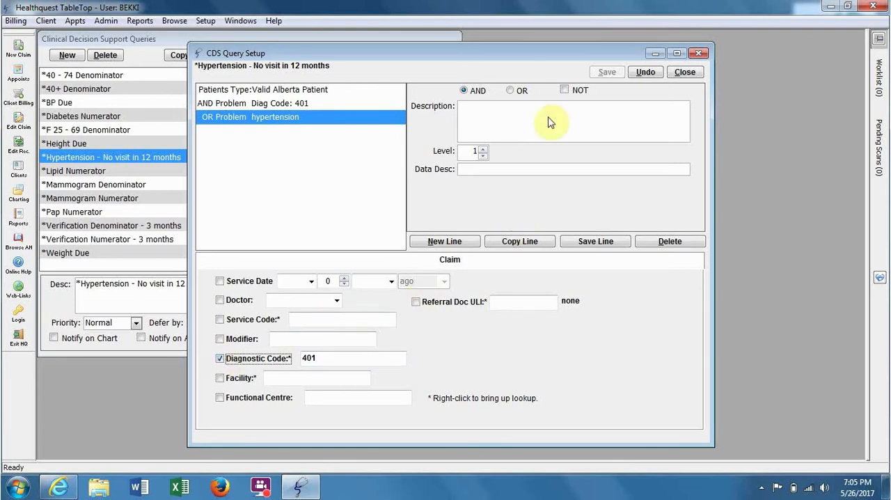
left_click(509, 91)
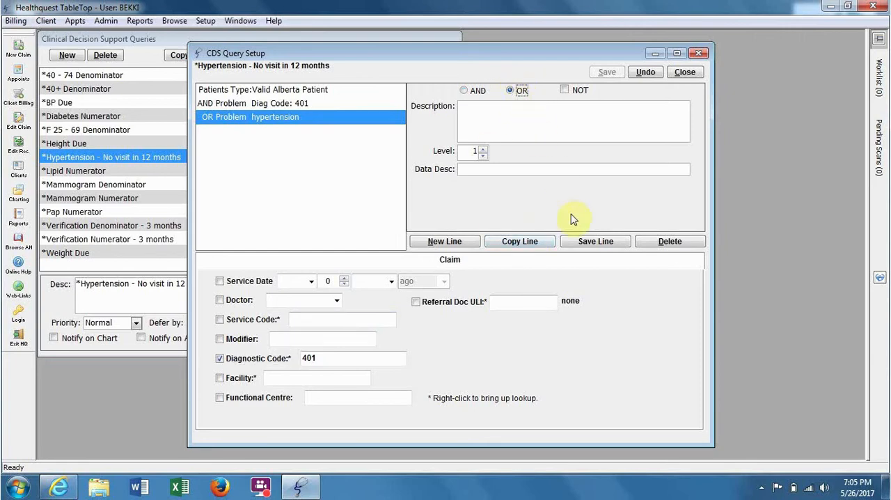
left_click(568, 240)
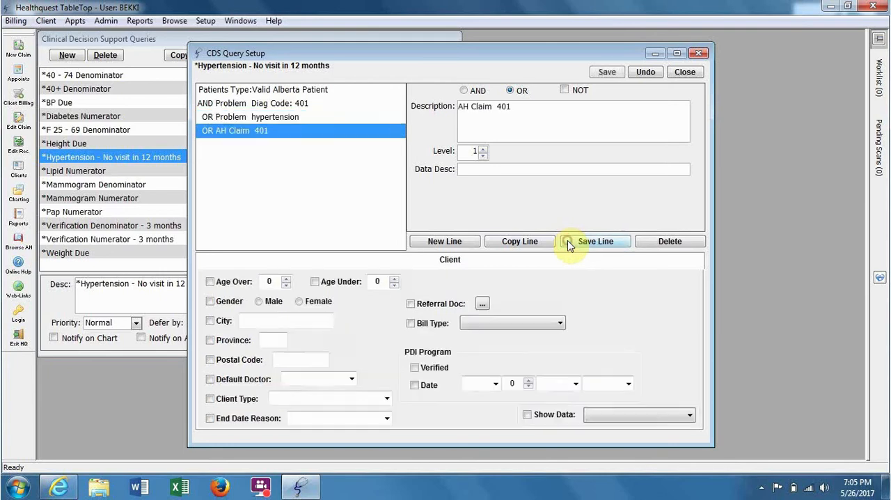
left_click(324, 104)
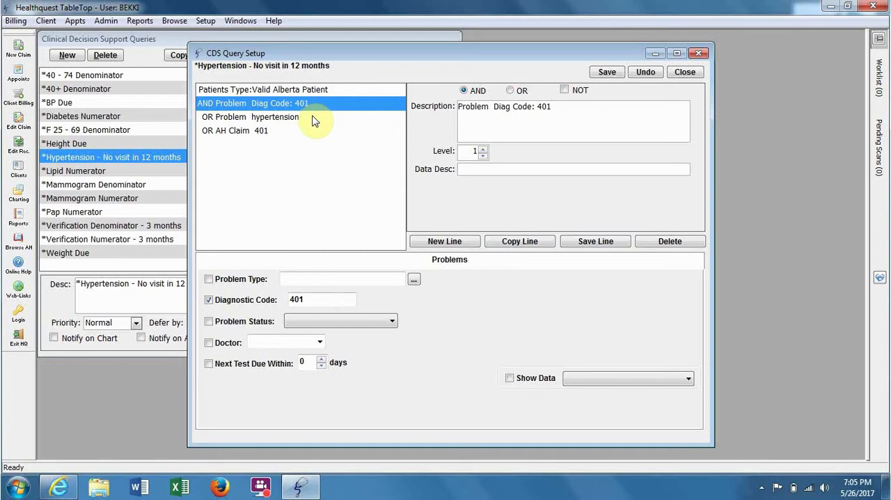
left_click(312, 119)
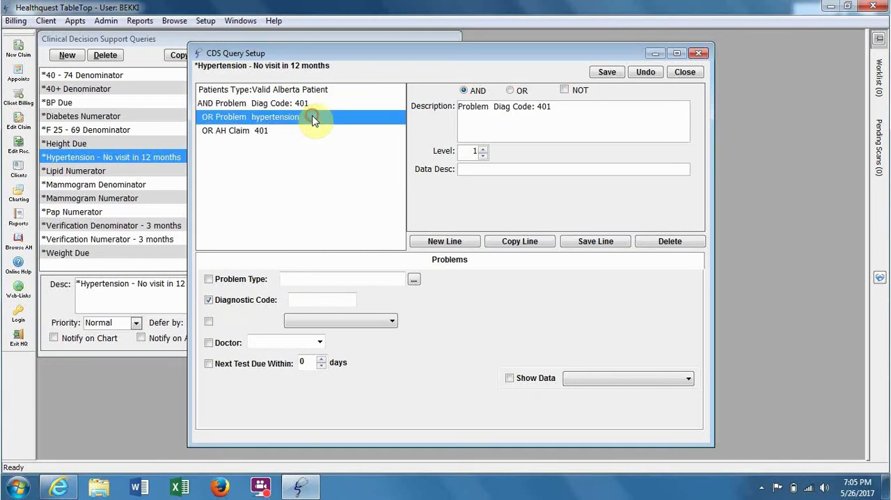
left_click(301, 132)
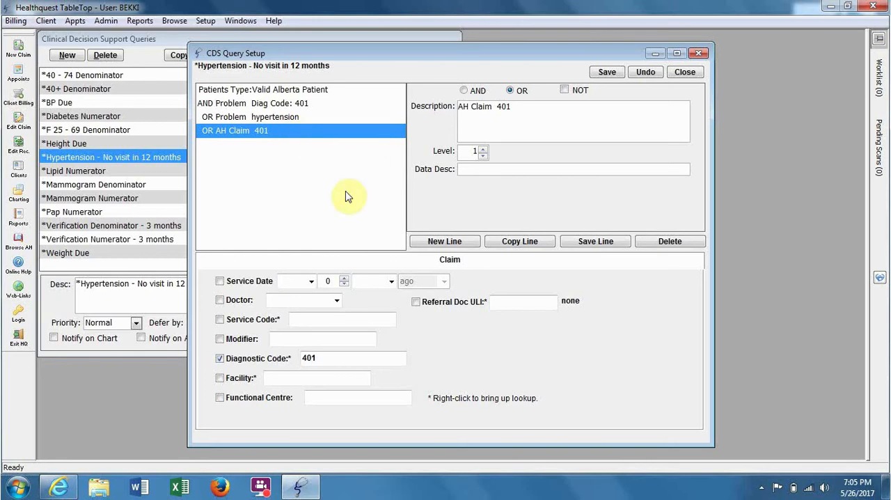
Add an AND NOT line from the Appointments table with appointment date under 12 months ago
left_click(418, 243)
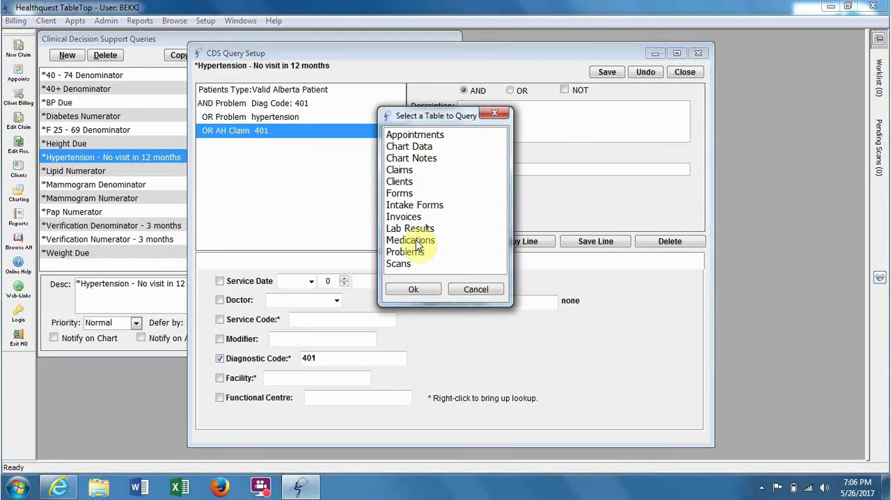
left_click(450, 137)
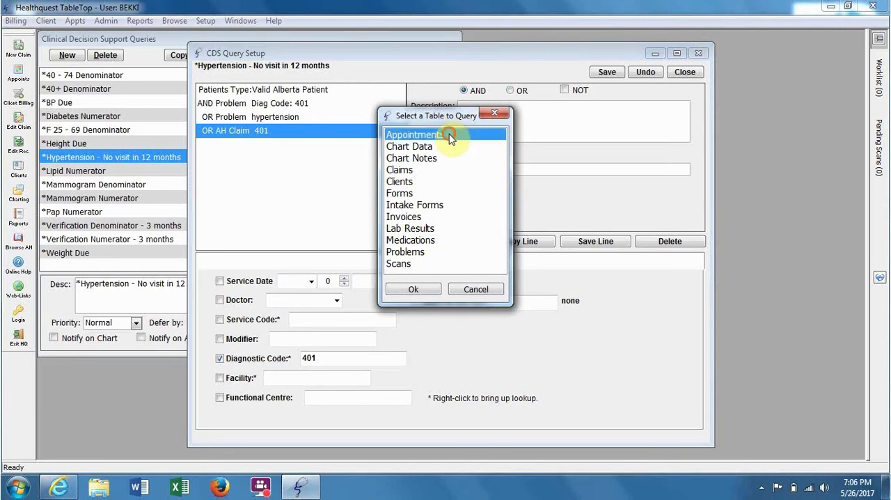
left_click(400, 291)
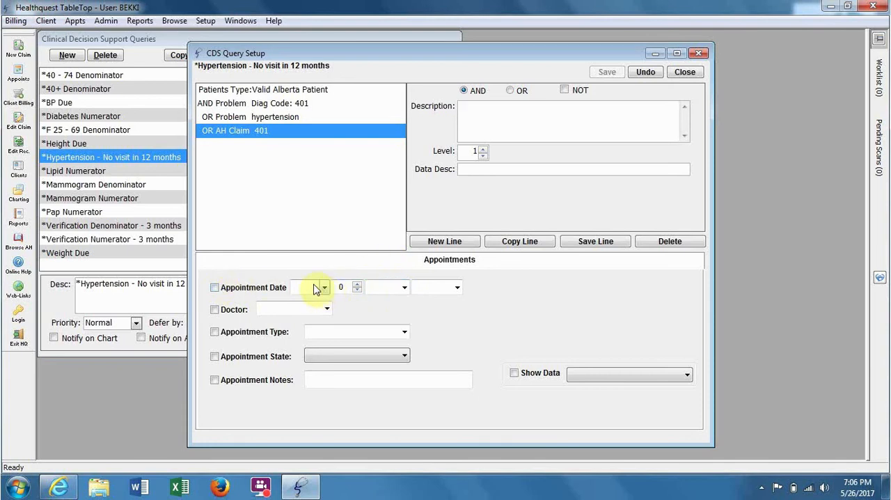
left_click(215, 289)
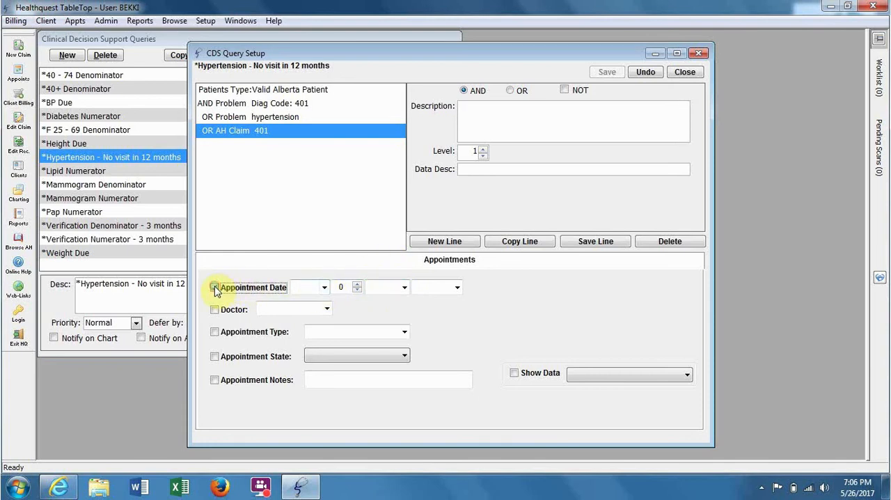
left_click(324, 287)
left_click(312, 311)
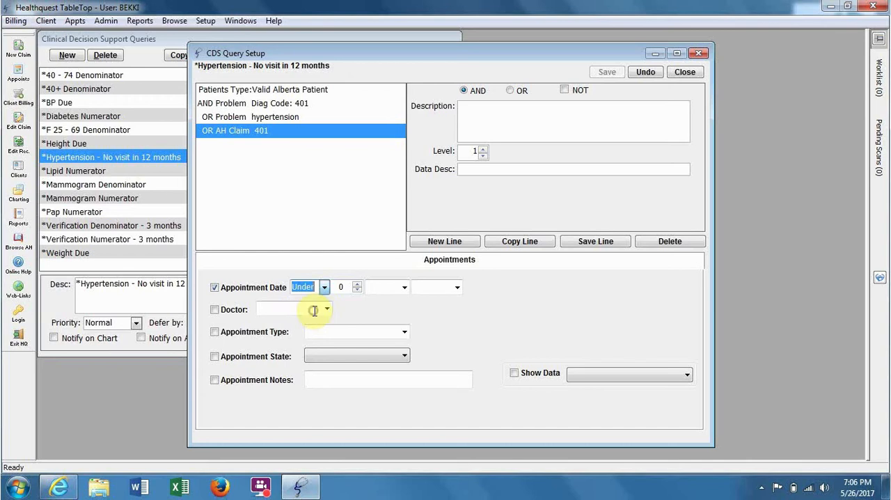
left_click(349, 290)
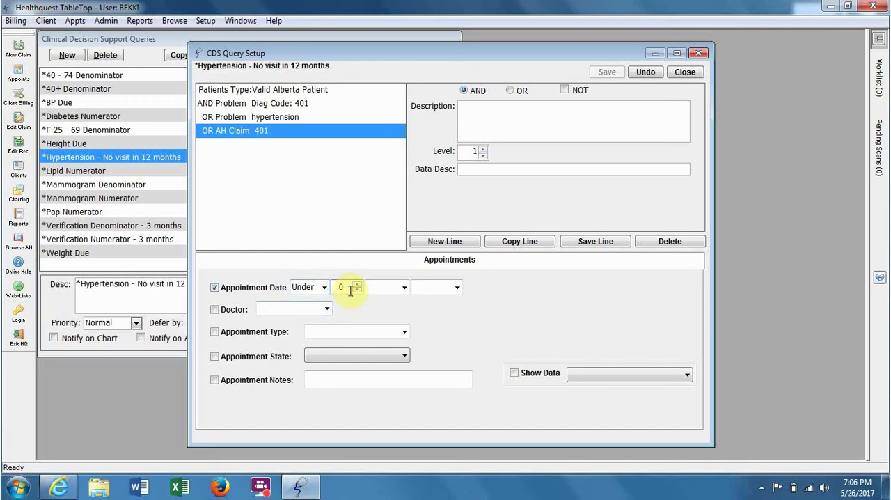
key("BackSpace")
type("12")
left_click(404, 287)
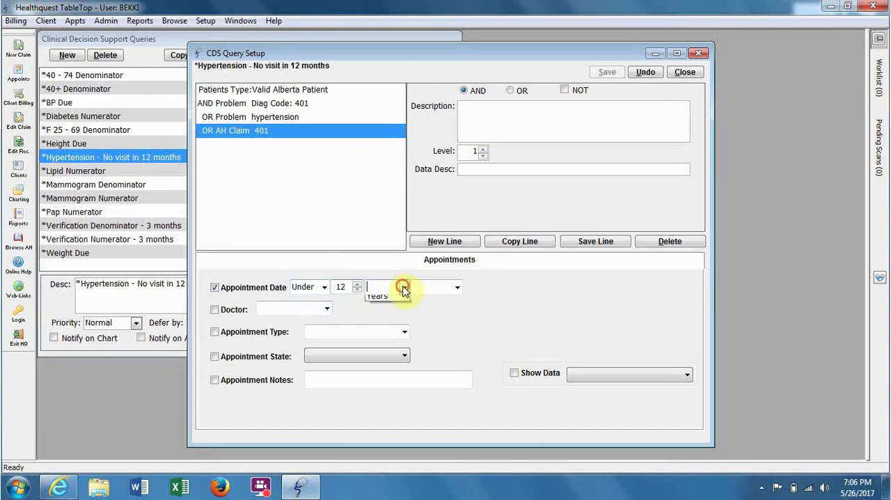
left_click(389, 314)
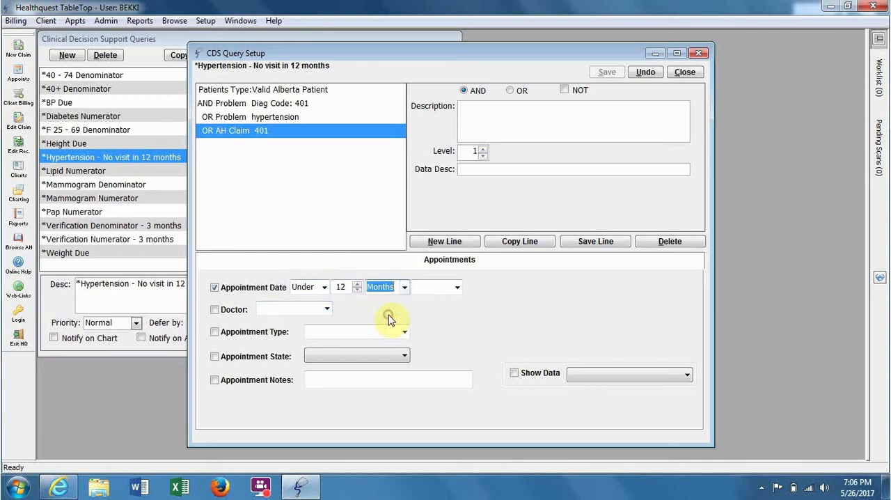
left_click(457, 287)
left_click(446, 300)
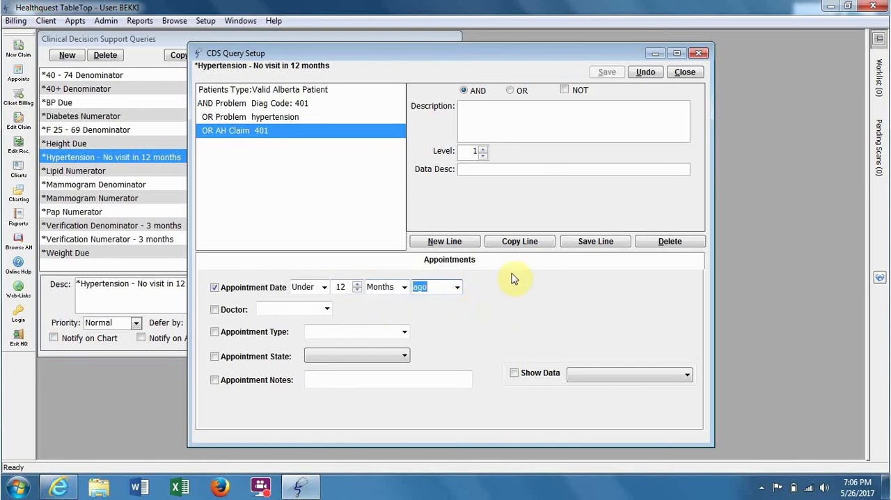
left_click(565, 90)
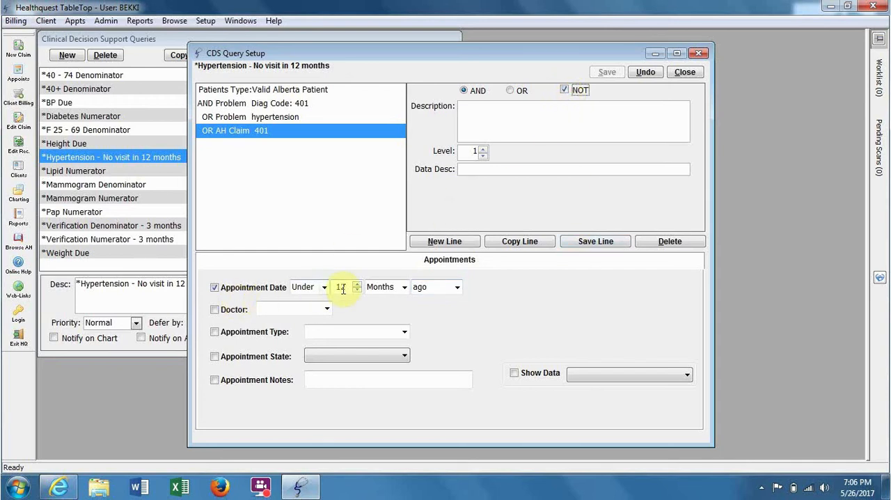
left_click(573, 242)
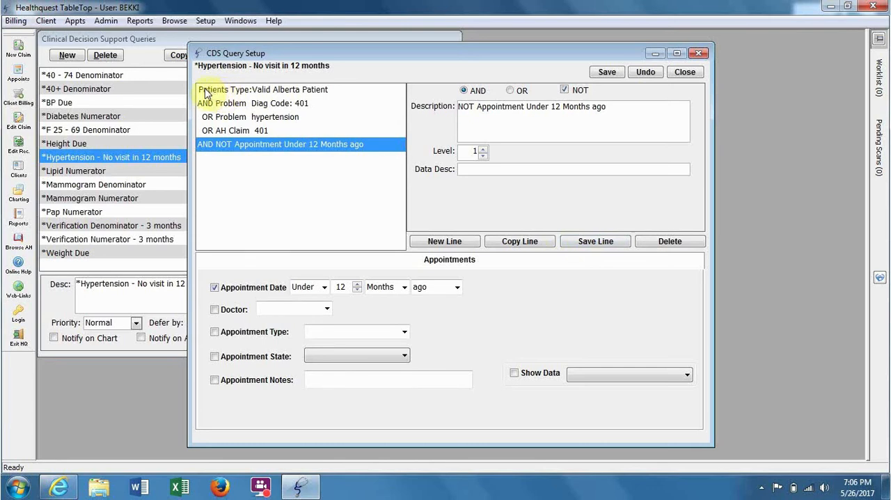
Review the query's lines one by one, covering the client type, the hypertension criteria and the appointment exclusion
left_click(214, 118)
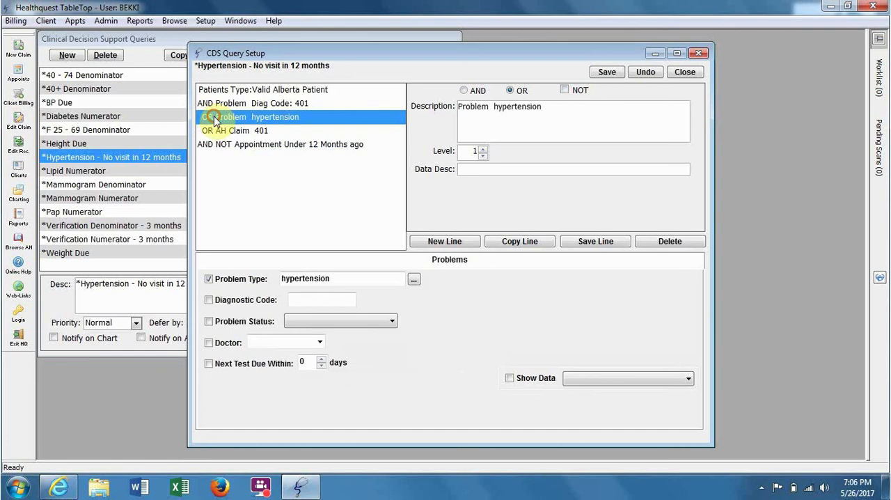
left_click(217, 131)
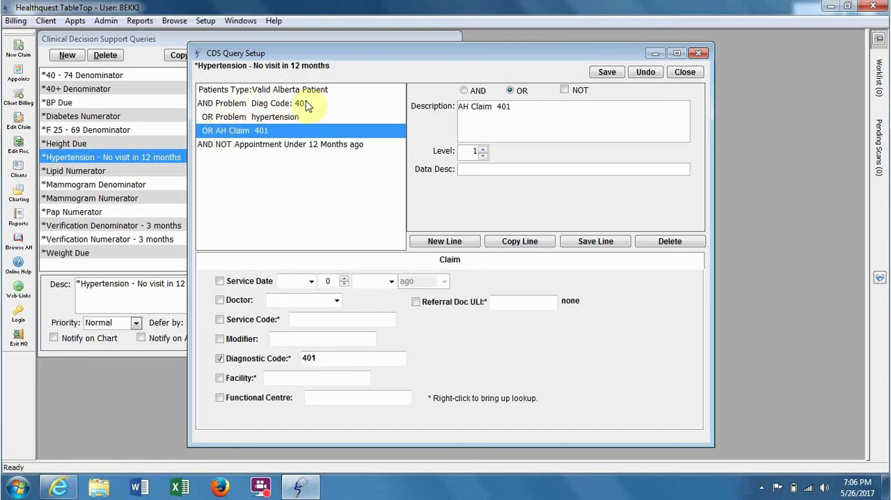
left_click(359, 91)
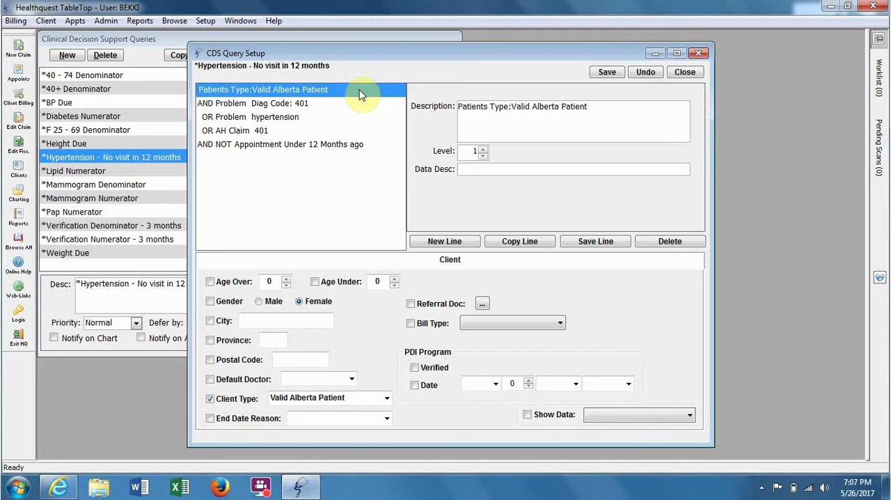
left_click(322, 105)
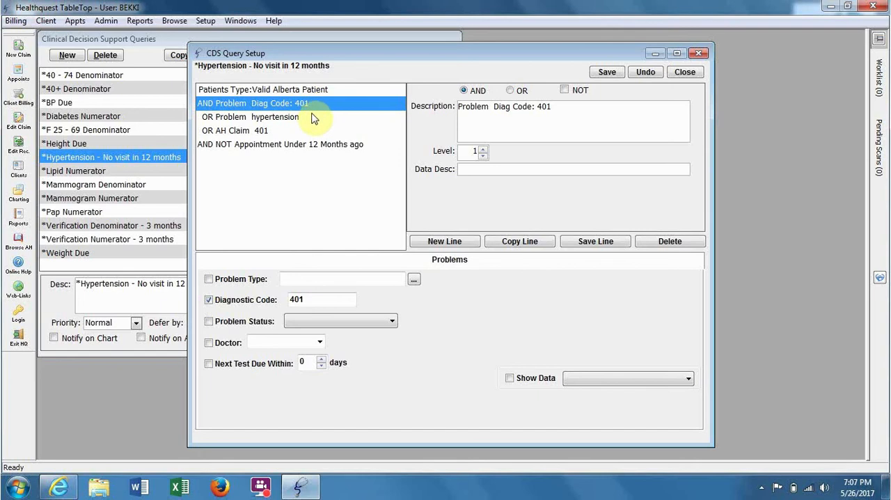
left_click(312, 119)
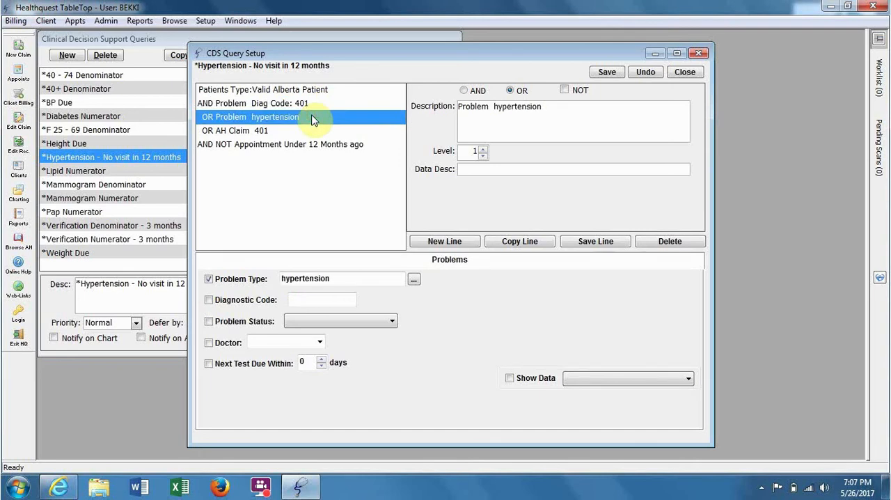
left_click(282, 136)
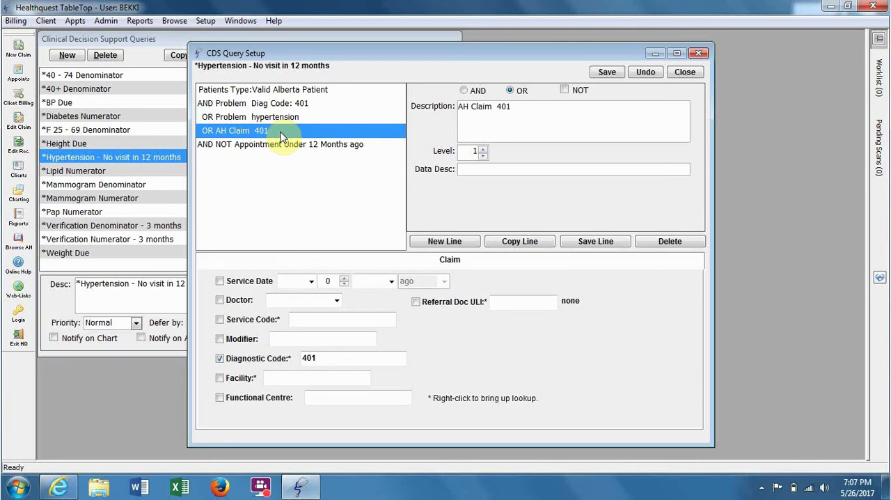
left_click(372, 147)
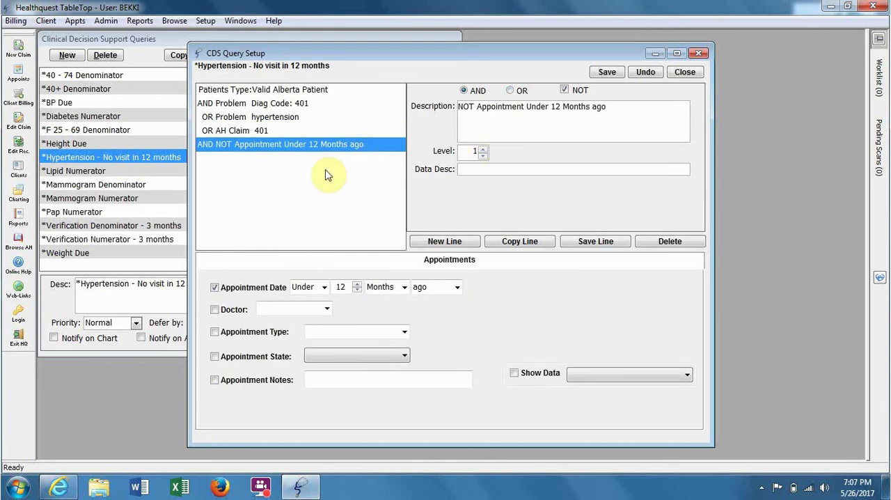
Save and close the query setup, and run the report for the hypertension query
left_click(603, 73)
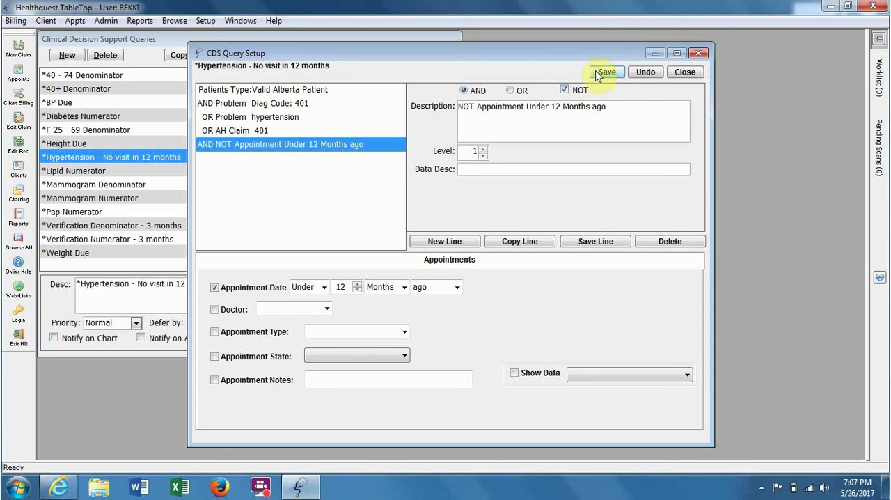
left_click(682, 73)
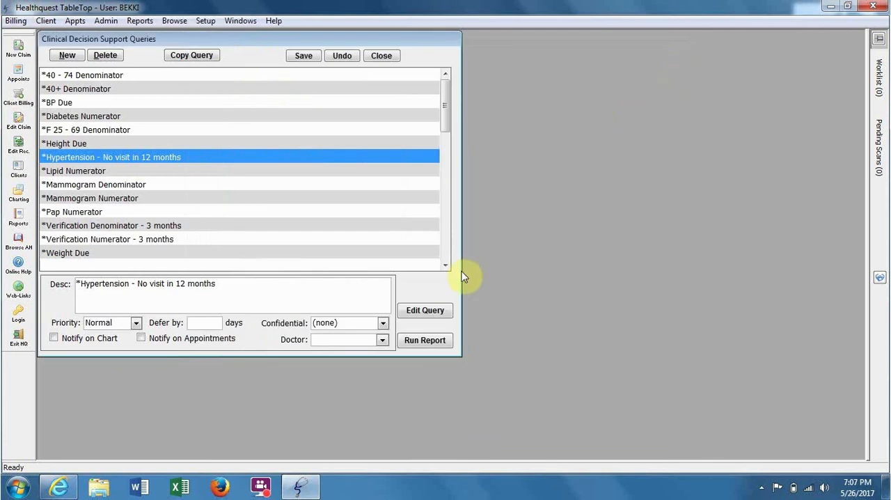
left_click(404, 343)
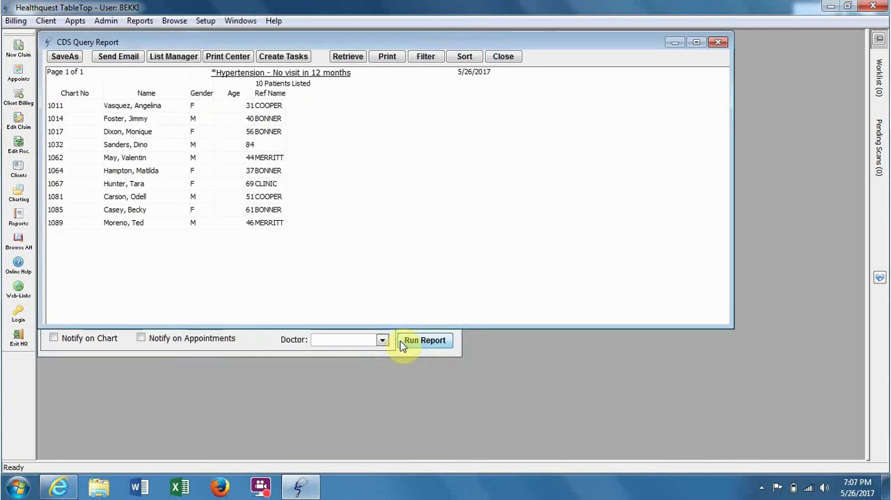